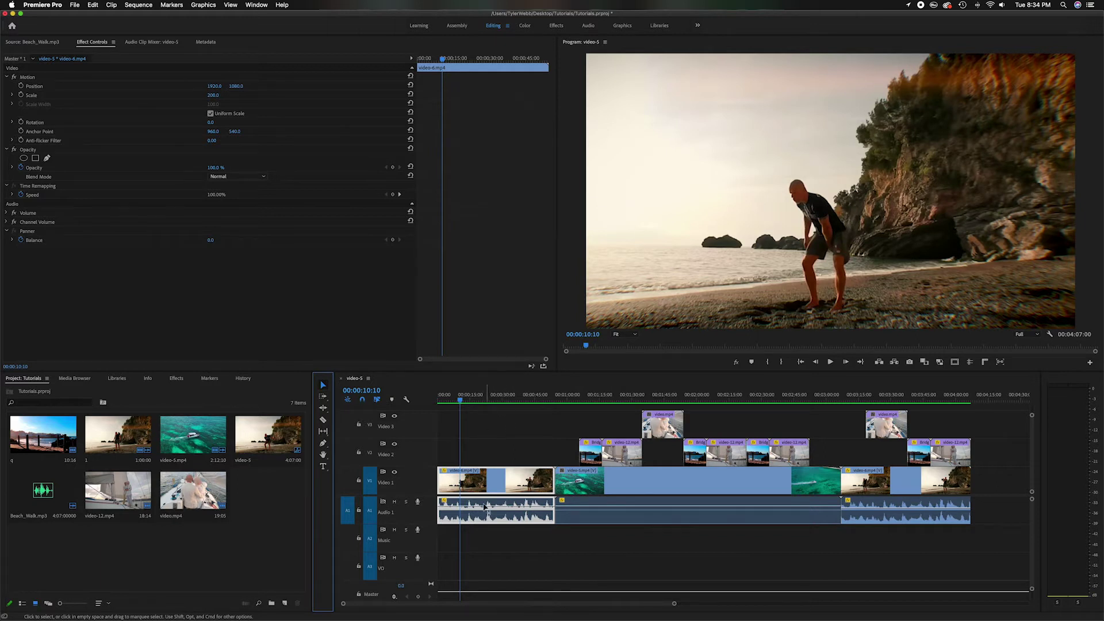
Step: Set the video-6 clip's Audio 1 volume line to 3.84 dB and switch to the Pen Tool
{"action": "left_click_drag", "start_coordinate": [460, 399], "coordinate": [515, 399]}
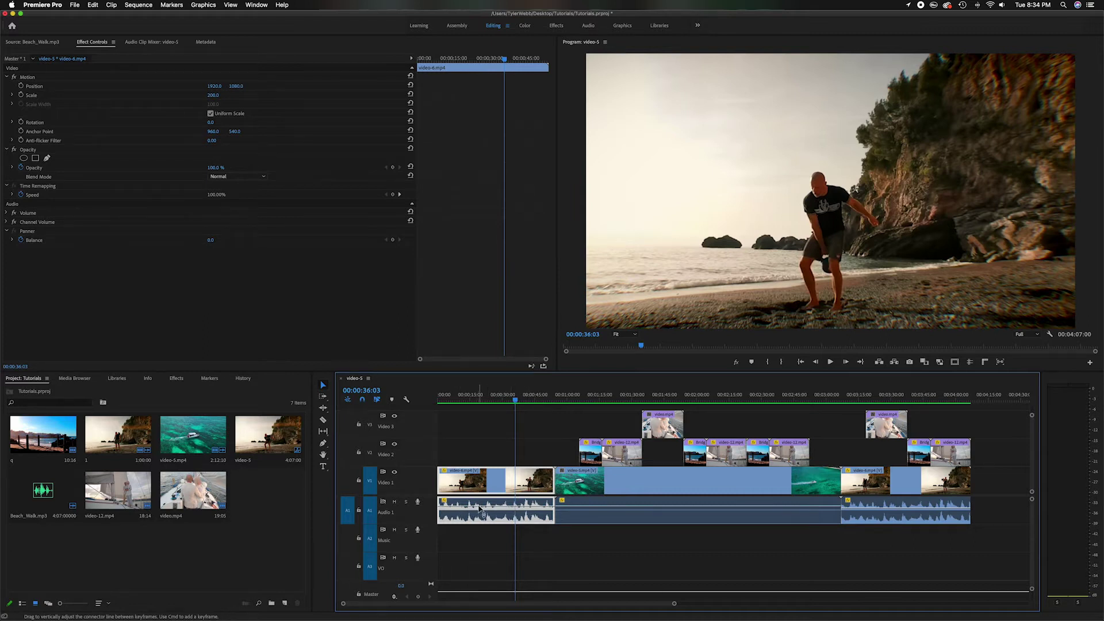
{"action": "mouse_move", "coordinate": [480, 508]}
{"action": "left_mouse_down"}
{"action": "mouse_move", "coordinate": [481, 521]}
{"action": "mouse_move", "coordinate": [480, 506]}
{"action": "left_mouse_up"}
{"action": "left_click", "coordinate": [477, 506]}
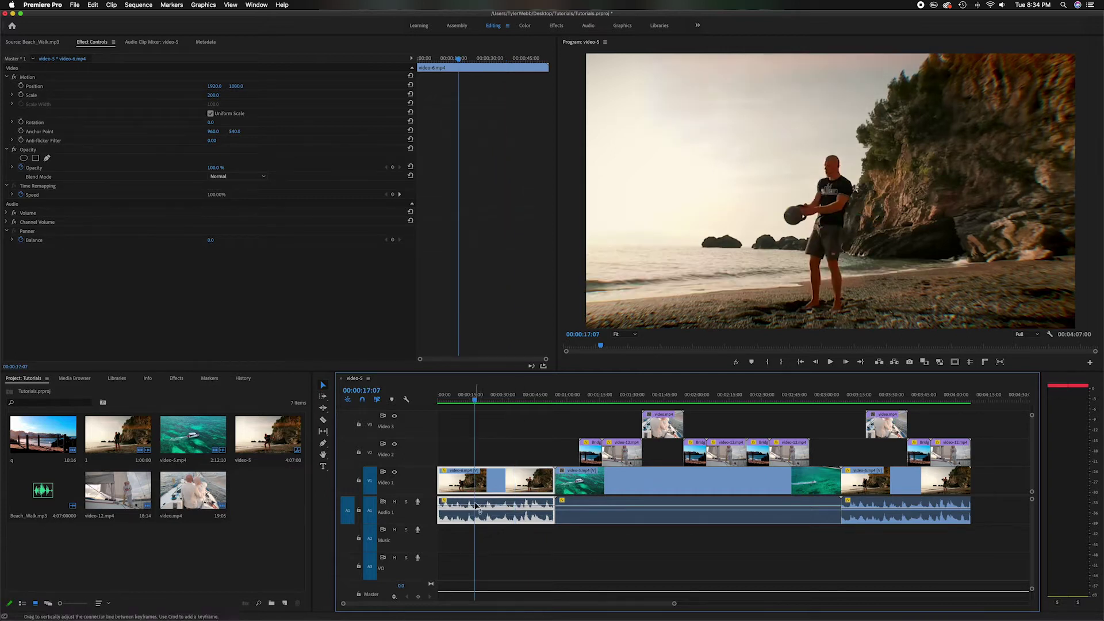
{"action": "left_click_drag", "start_coordinate": [476, 402], "coordinate": [527, 402]}
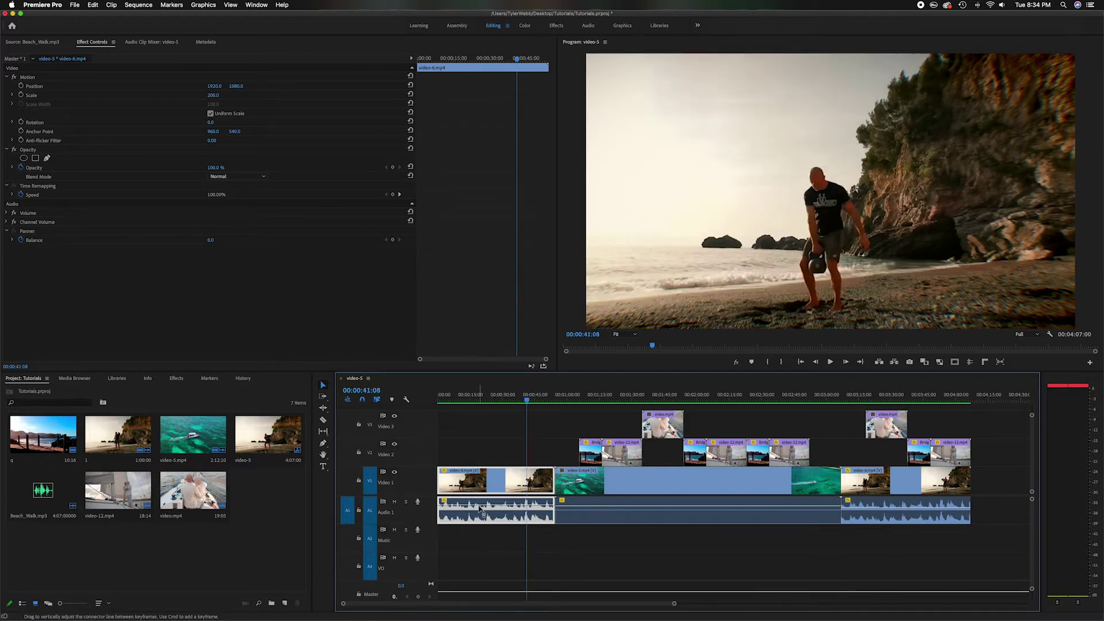
{"action": "left_click_drag", "start_coordinate": [480, 508], "coordinate": [480, 506]}
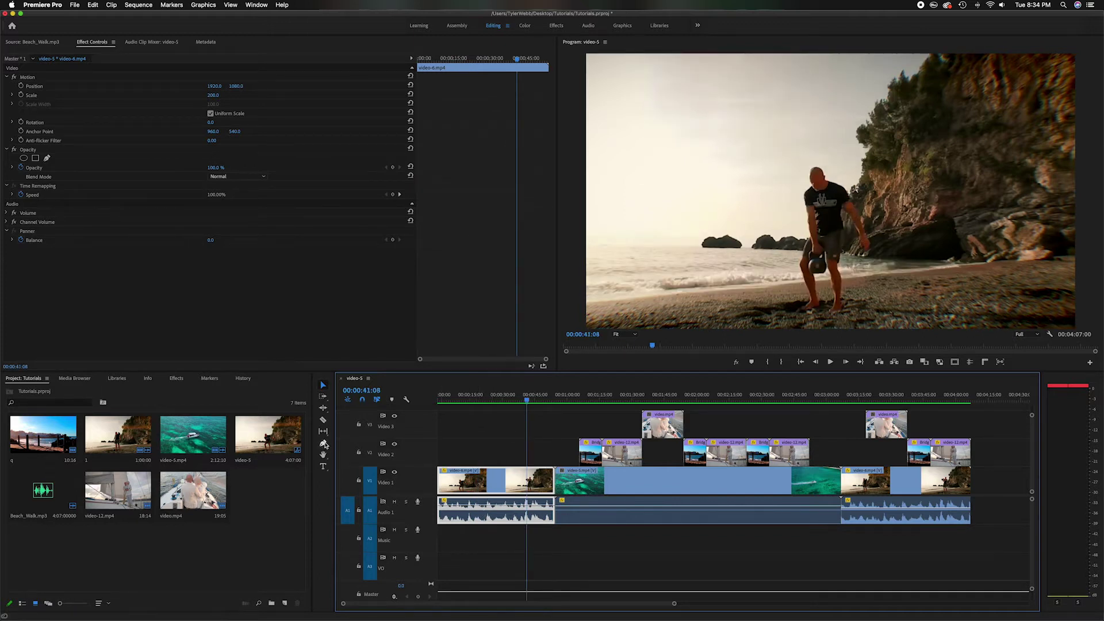
{"action": "left_click", "coordinate": [333, 463]}
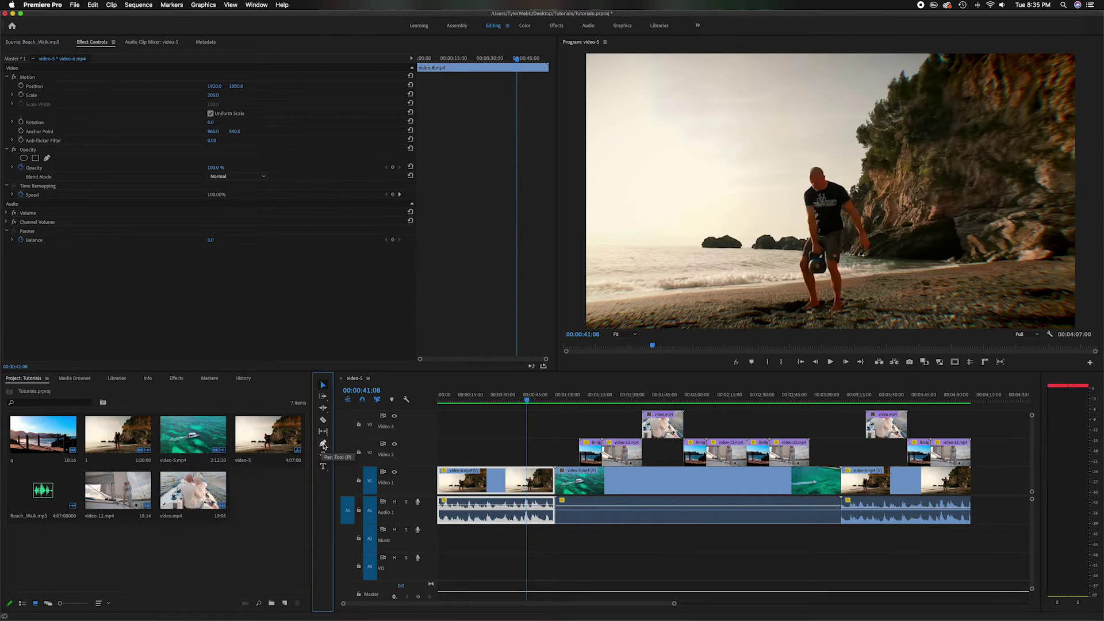
{"action": "left_click", "coordinate": [323, 444]}
Step: Add two volume keyframes on the Audio 1 line and drag them into a fade-in rising to 3.8 dB
{"action": "left_click_drag", "start_coordinate": [527, 400], "coordinate": [547, 403]}
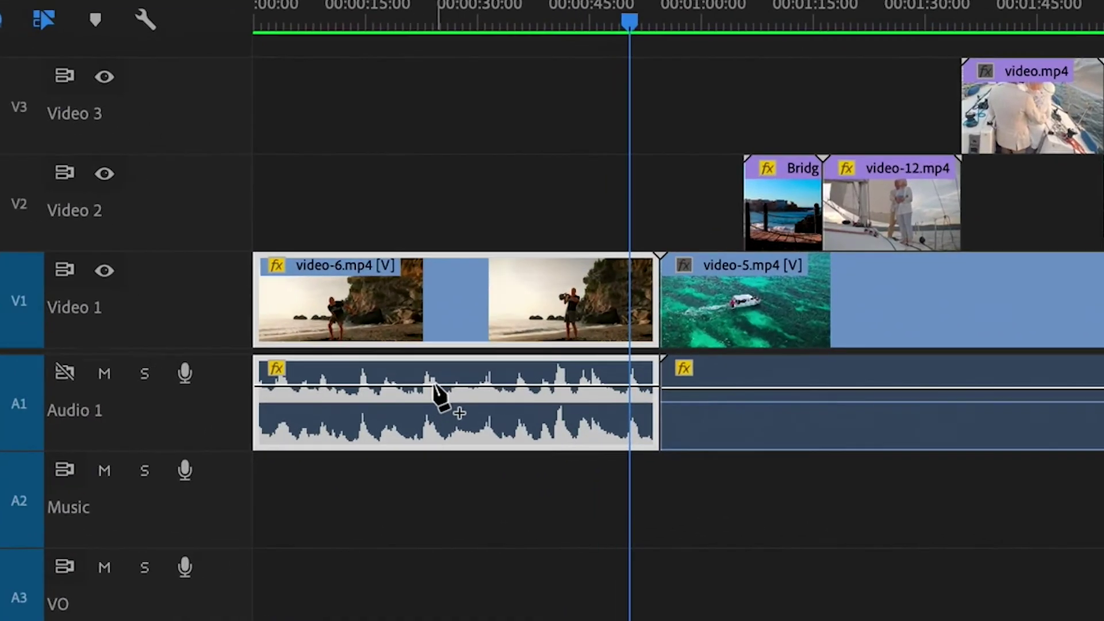
{"action": "left_click", "coordinate": [389, 386]}
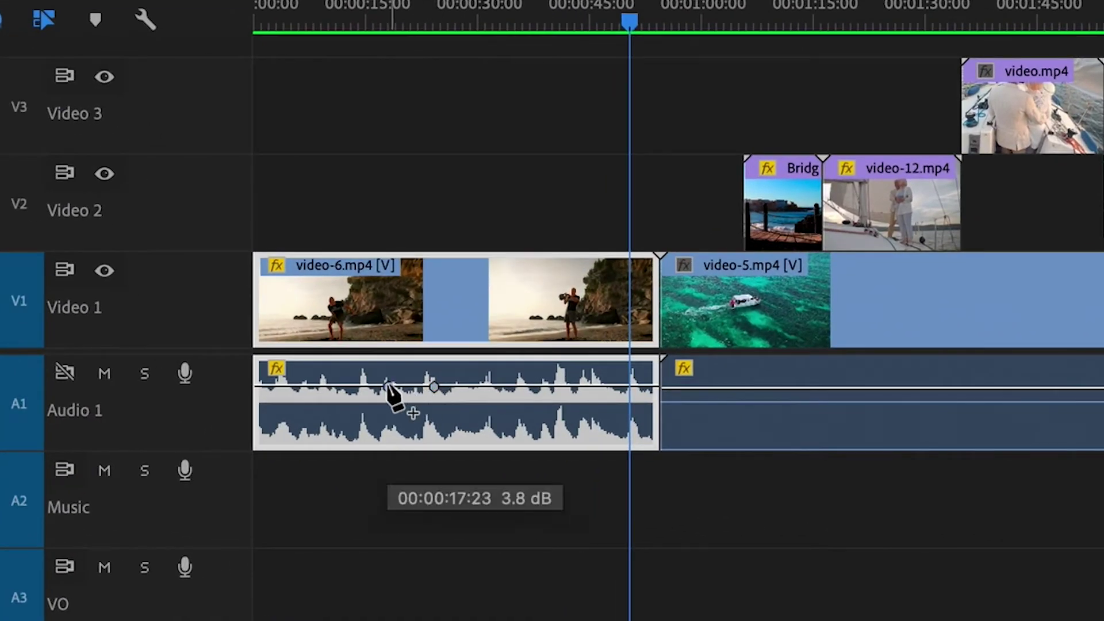
{"action": "left_click", "coordinate": [352, 387]}
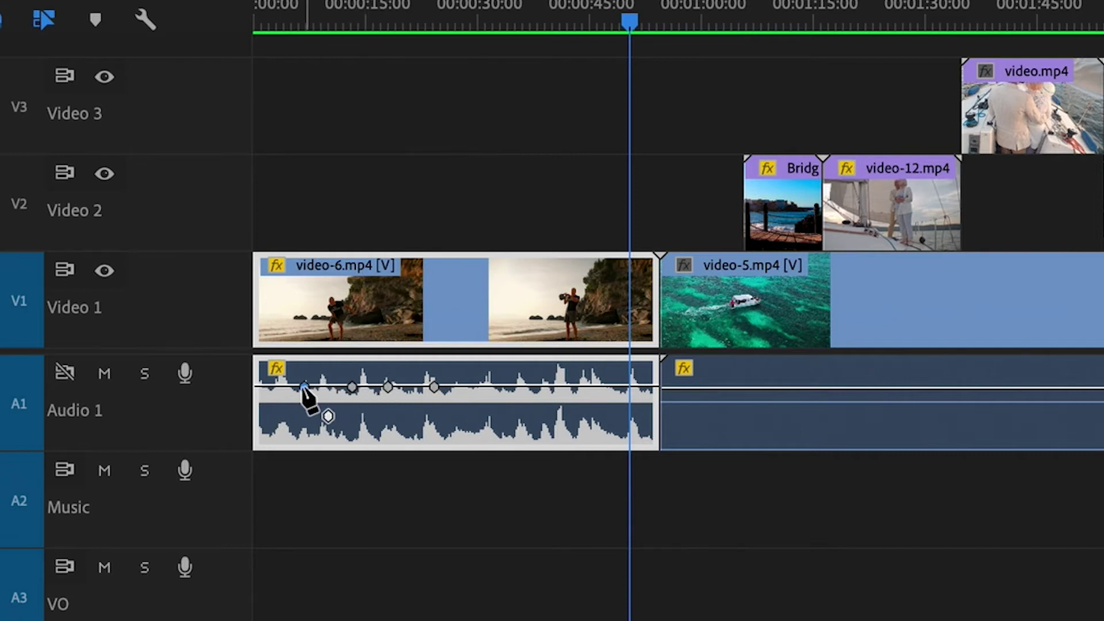
{"action": "left_click_drag", "start_coordinate": [304, 386], "coordinate": [316, 435]}
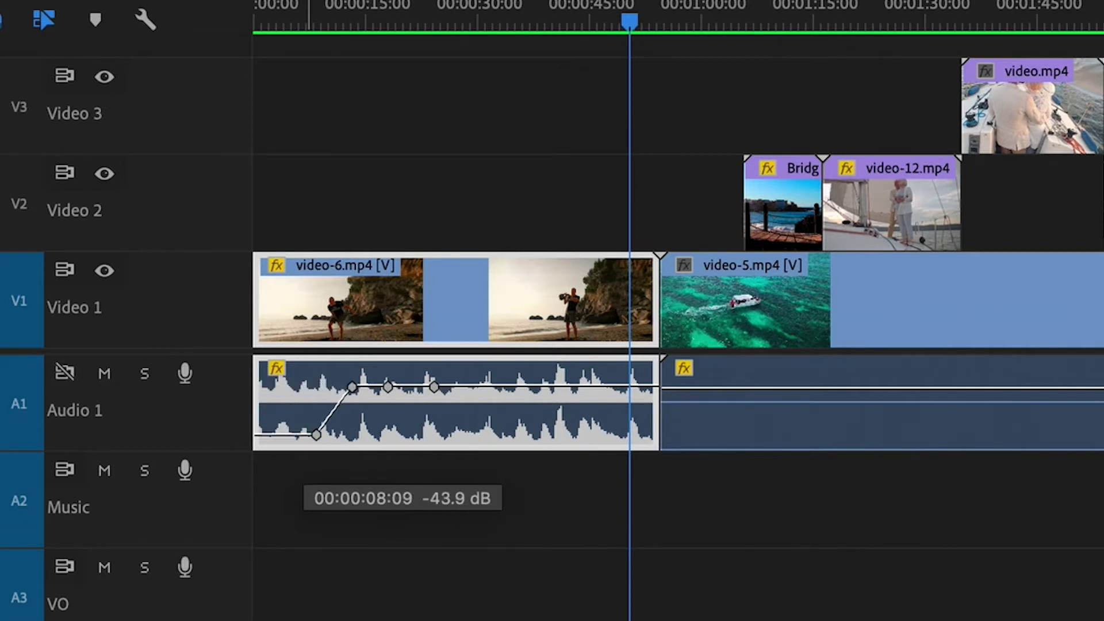
{"action": "left_click", "coordinate": [389, 387]}
{"action": "left_click_drag", "start_coordinate": [388, 387], "coordinate": [359, 412]}
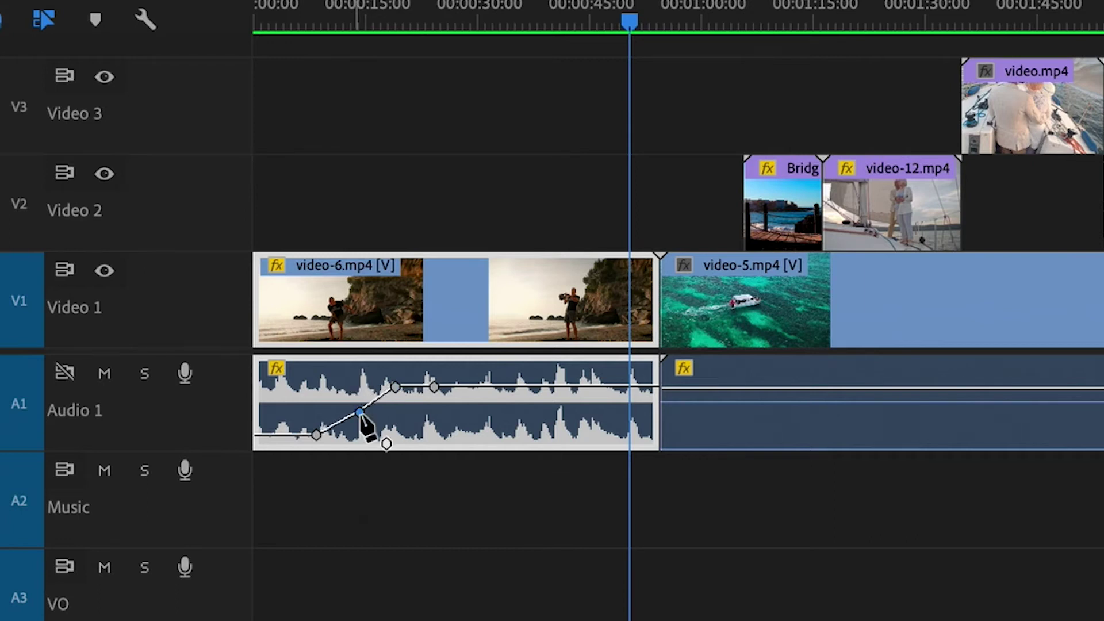
{"action": "left_click_drag", "start_coordinate": [633, 21], "coordinate": [240, 48]}
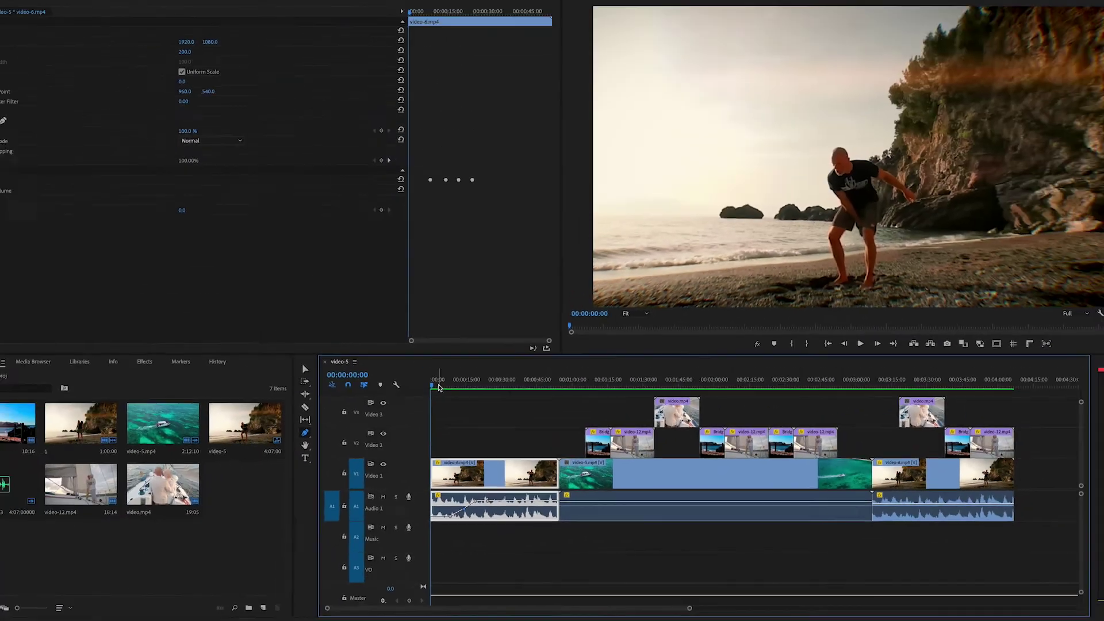
{"action": "left_click_drag", "start_coordinate": [347, 211], "coordinate": [368, 210]}
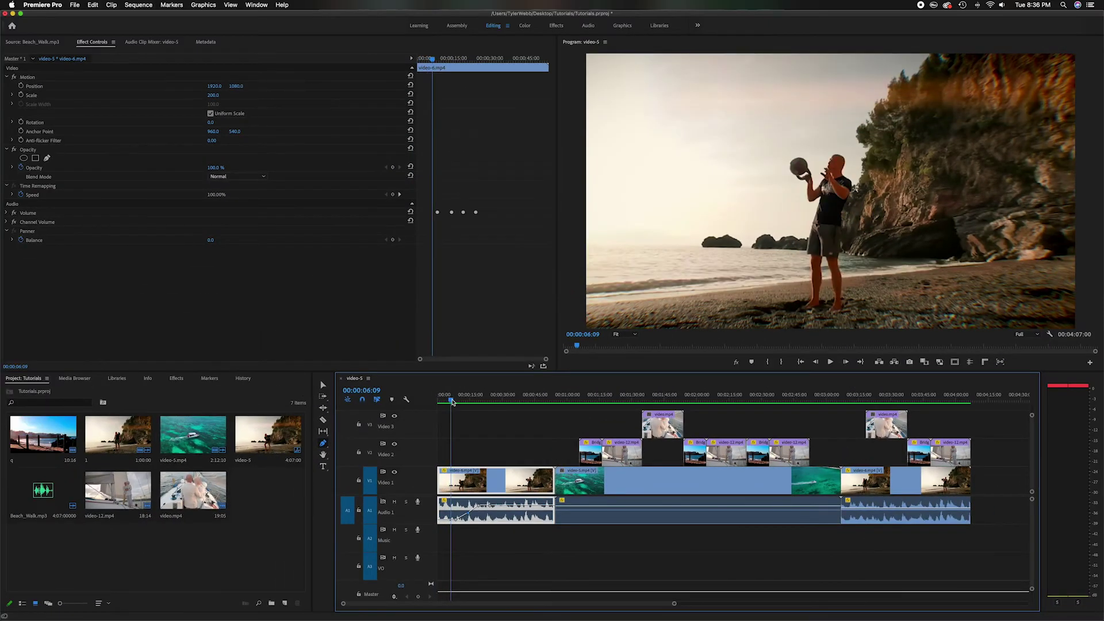
Step: Play through the first clip to hear the volume fade-in
{"action": "key", "text": "space"}
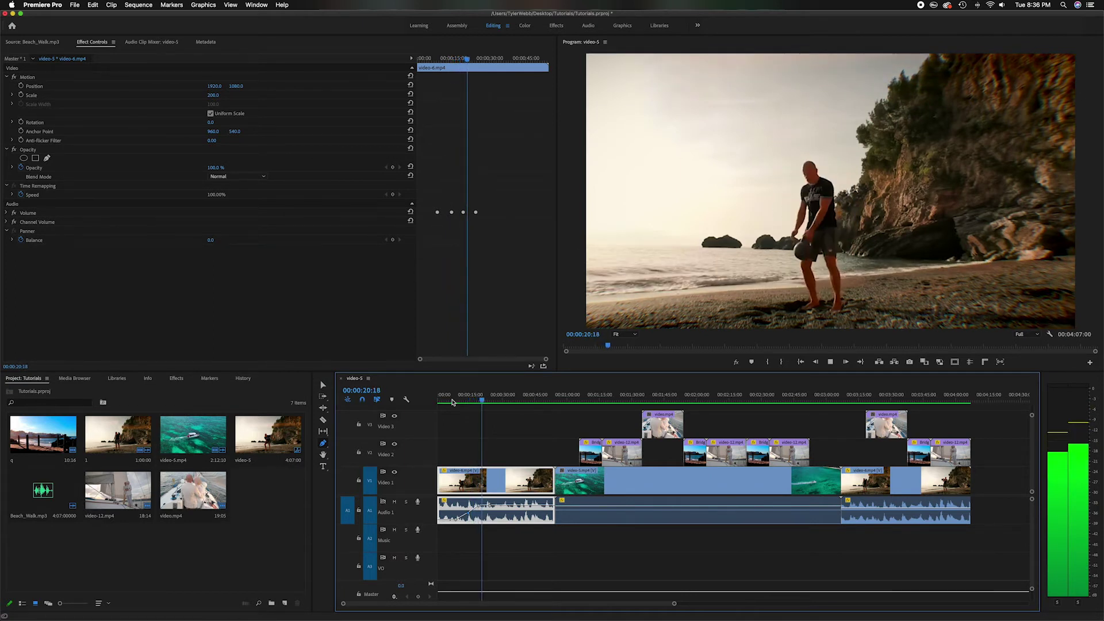
{"action": "key", "text": "space"}
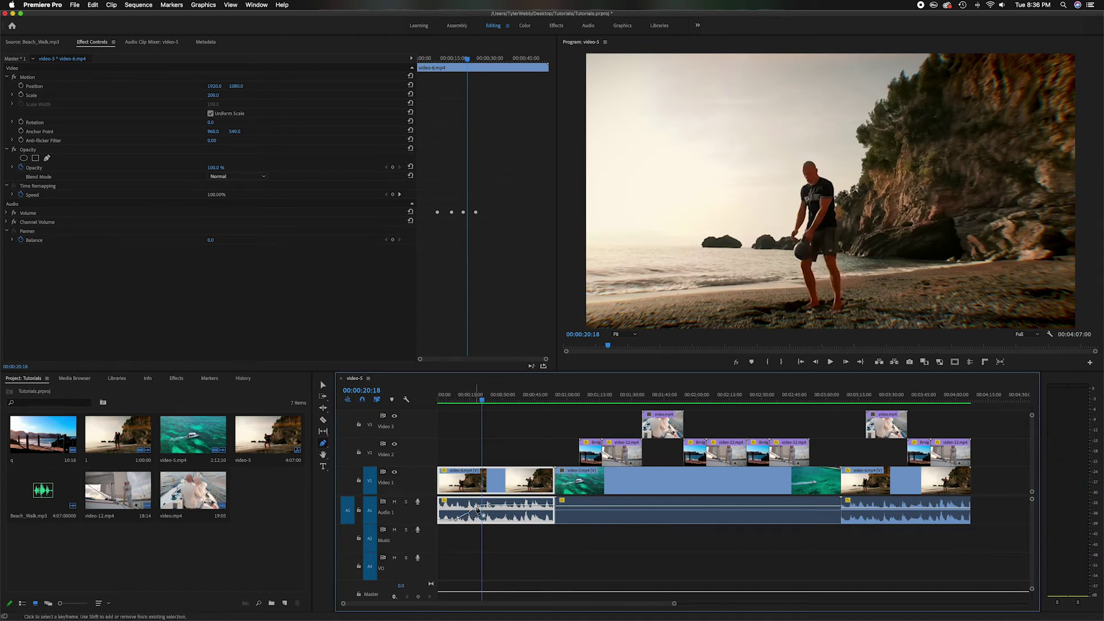
{"action": "key", "text": "space"}
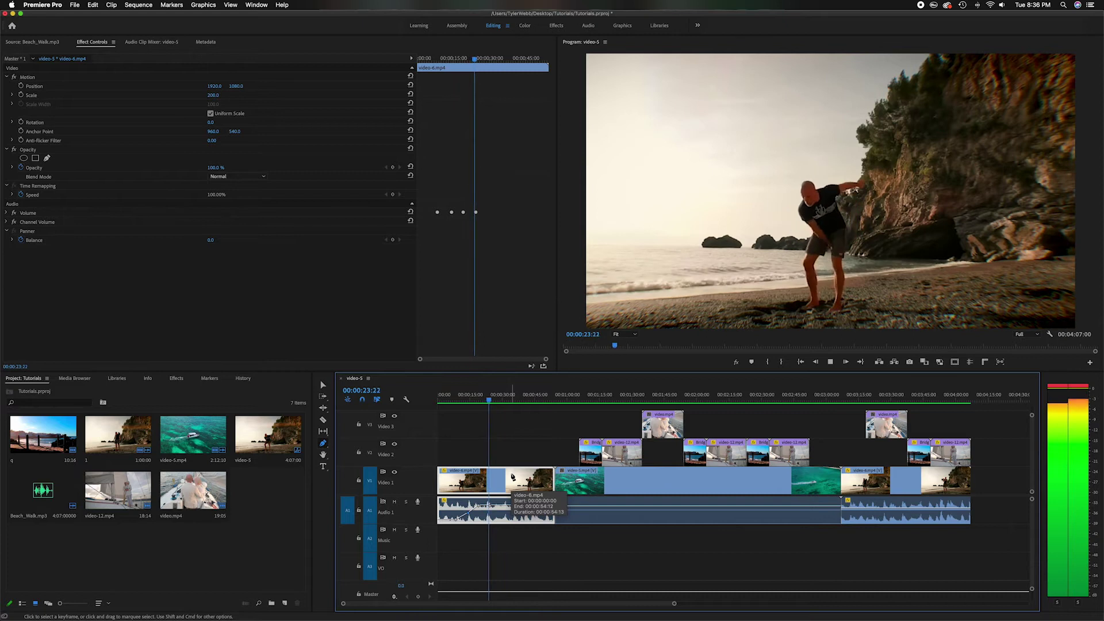
{"action": "key", "text": "space"}
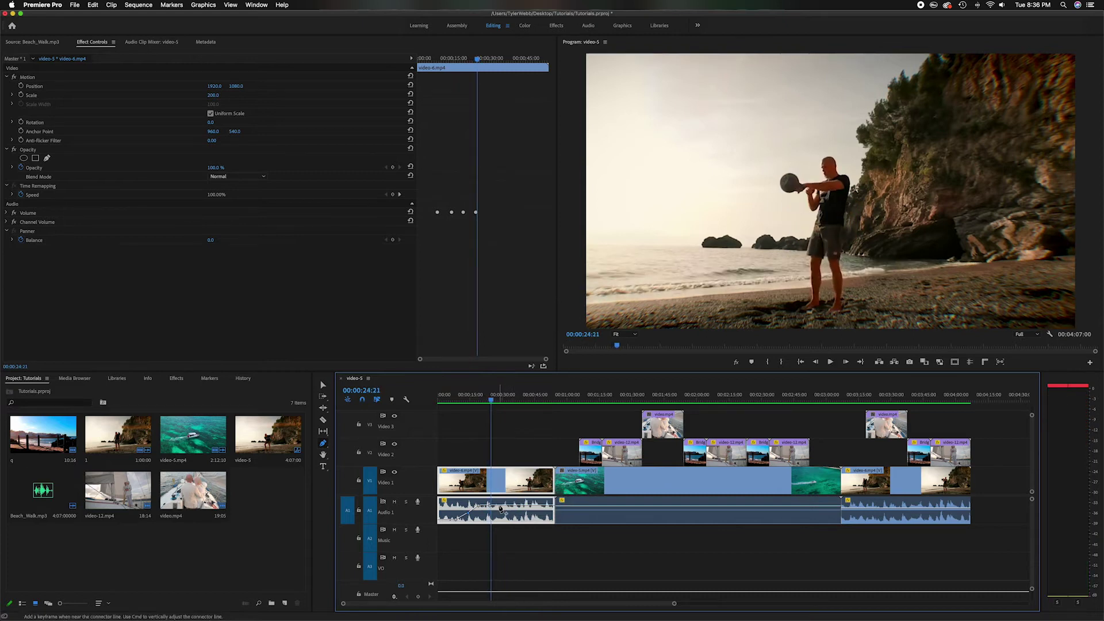
Step: Add a keyframe that dips the Audio 1 volume partway through, then replay to check it
{"action": "left_click_drag", "start_coordinate": [501, 508], "coordinate": [502, 520]}
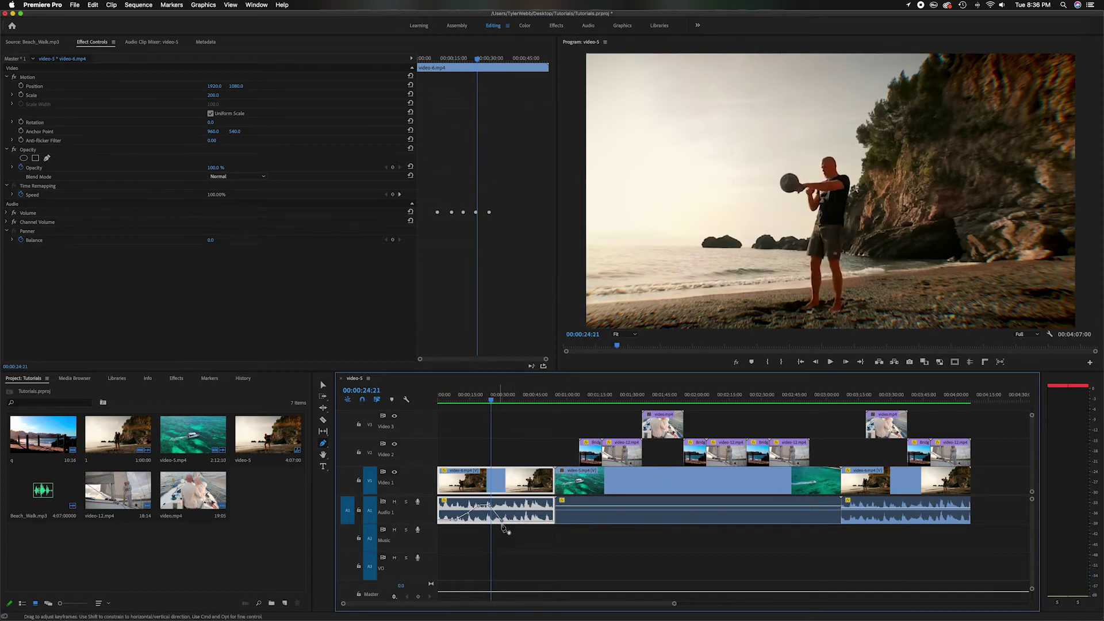
{"action": "key", "text": "space"}
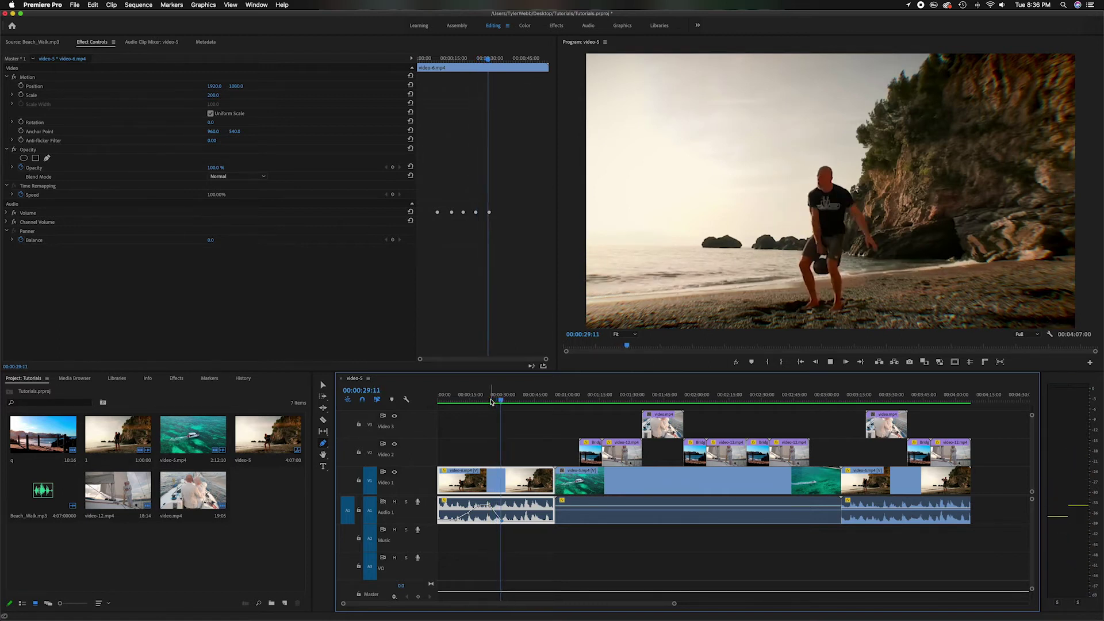
{"action": "key", "text": "space"}
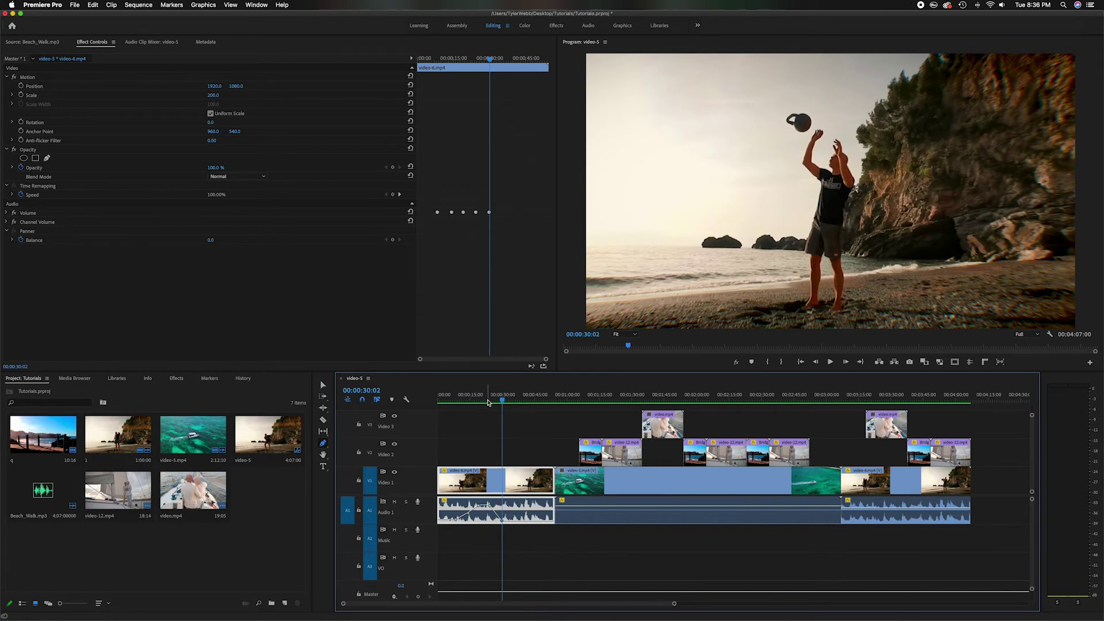
{"action": "left_click", "coordinate": [324, 386]}
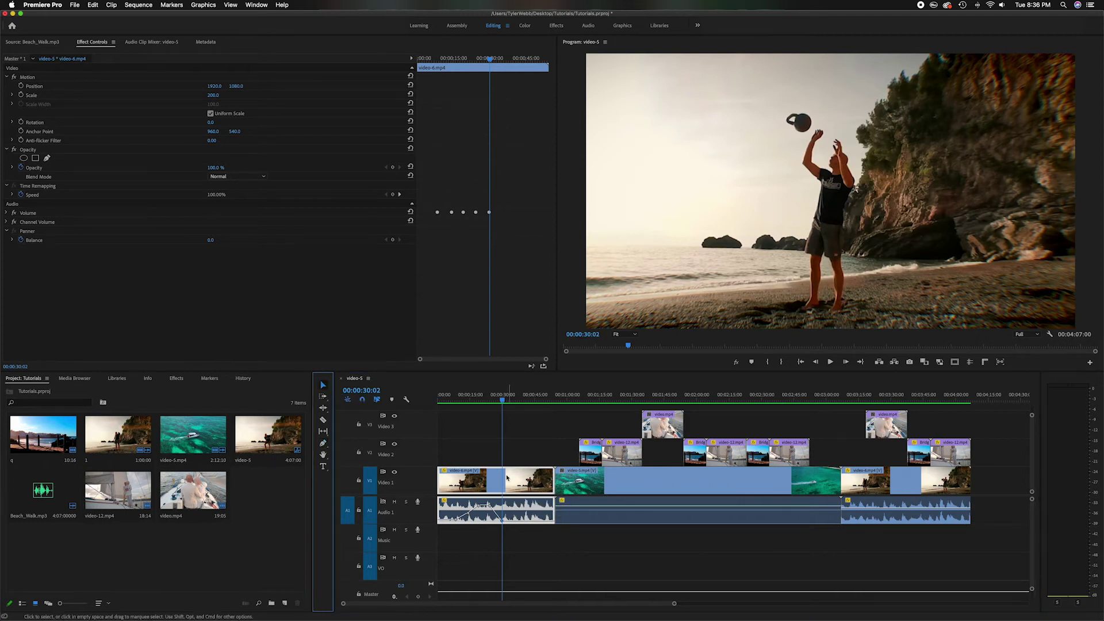
Step: Enable Show Video Keyframes in Timeline Display Settings and add an opacity keyframe on video-6 with the Pen tool
{"action": "left_click", "coordinate": [407, 400]}
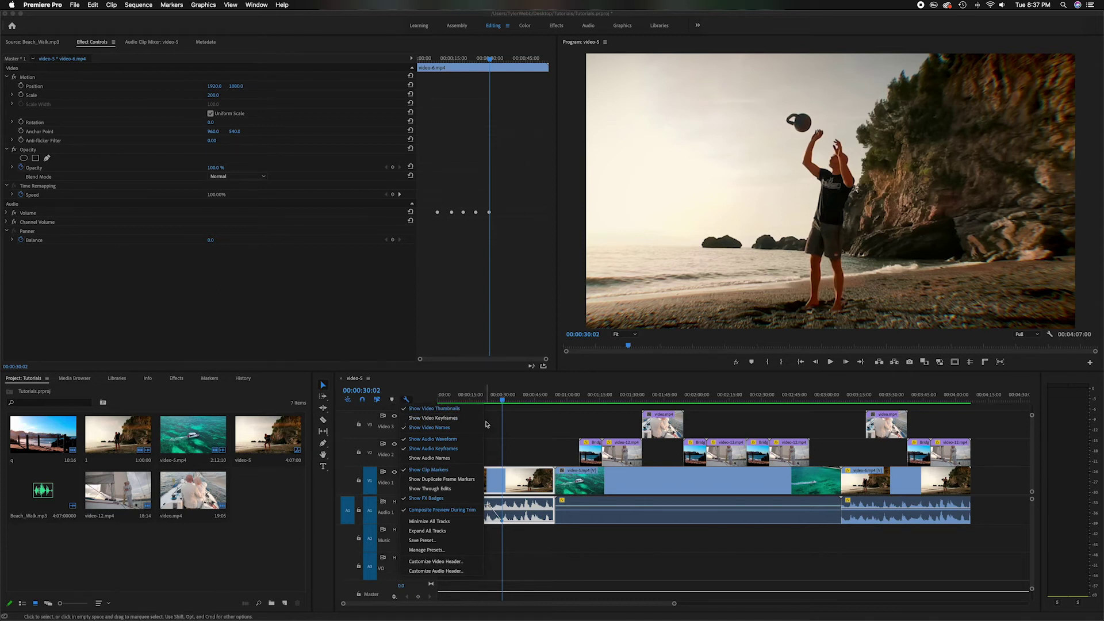
{"action": "left_click", "coordinate": [444, 421]}
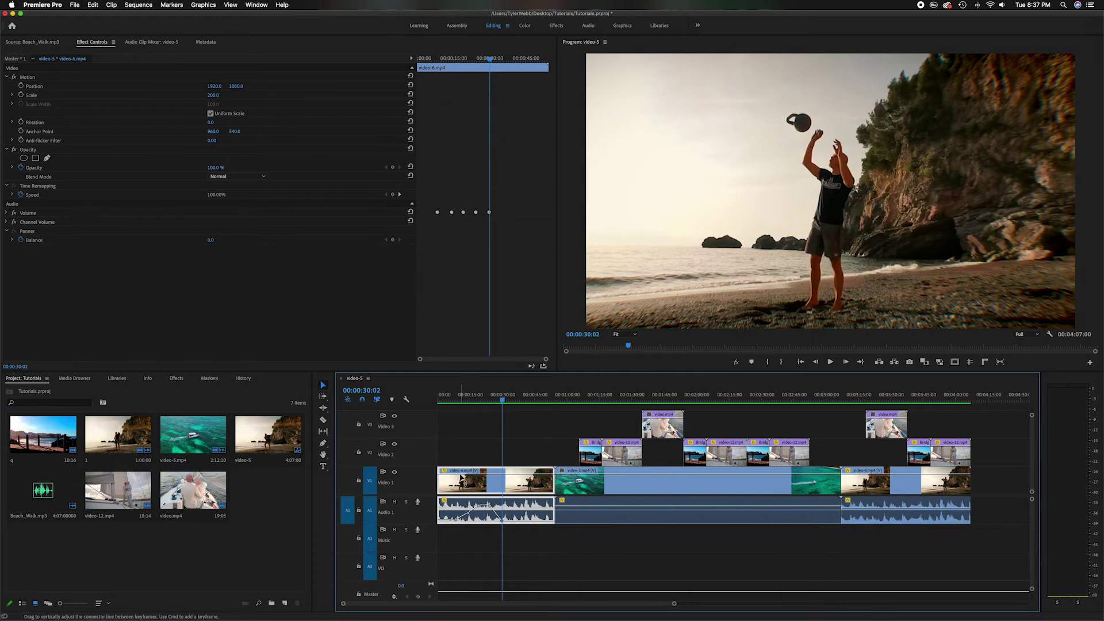
{"action": "left_click", "coordinate": [323, 444]}
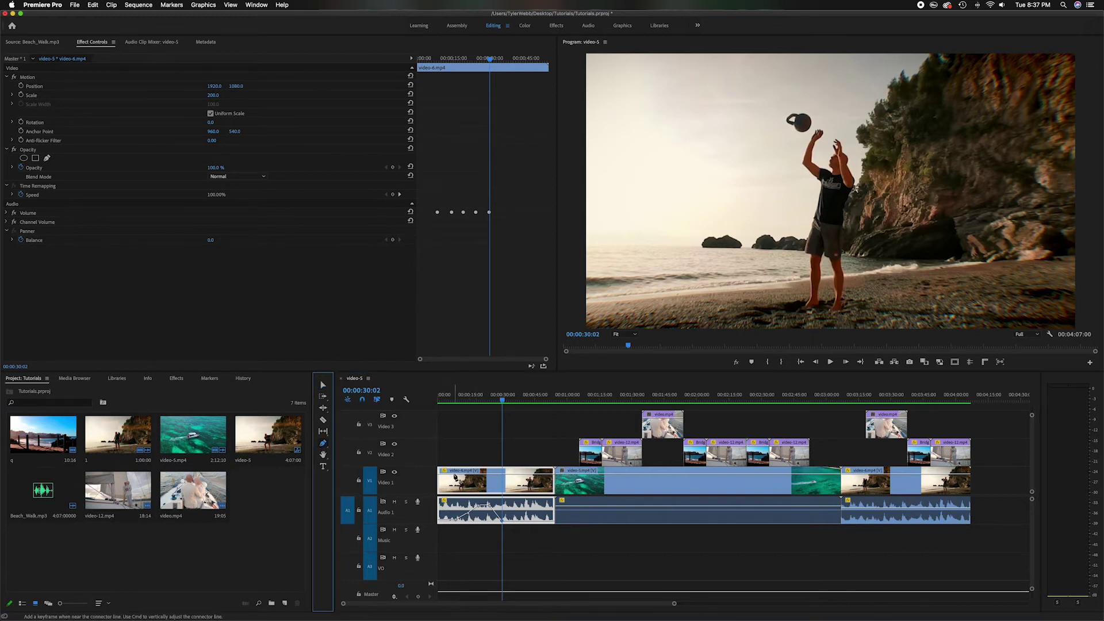
{"action": "left_click", "coordinate": [455, 477]}
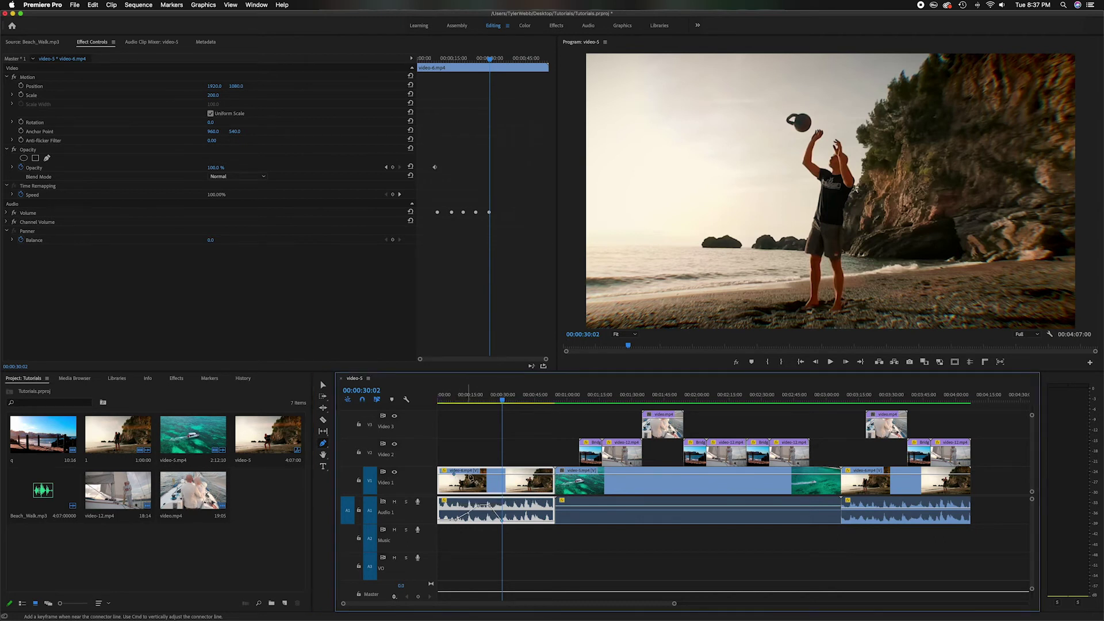
Step: Add an opacity keyframe at video-6's start, drag it down to 0%, and preview the fade-in
{"action": "left_click", "coordinate": [440, 478]}
{"action": "left_click_drag", "start_coordinate": [440, 477], "coordinate": [442, 501]}
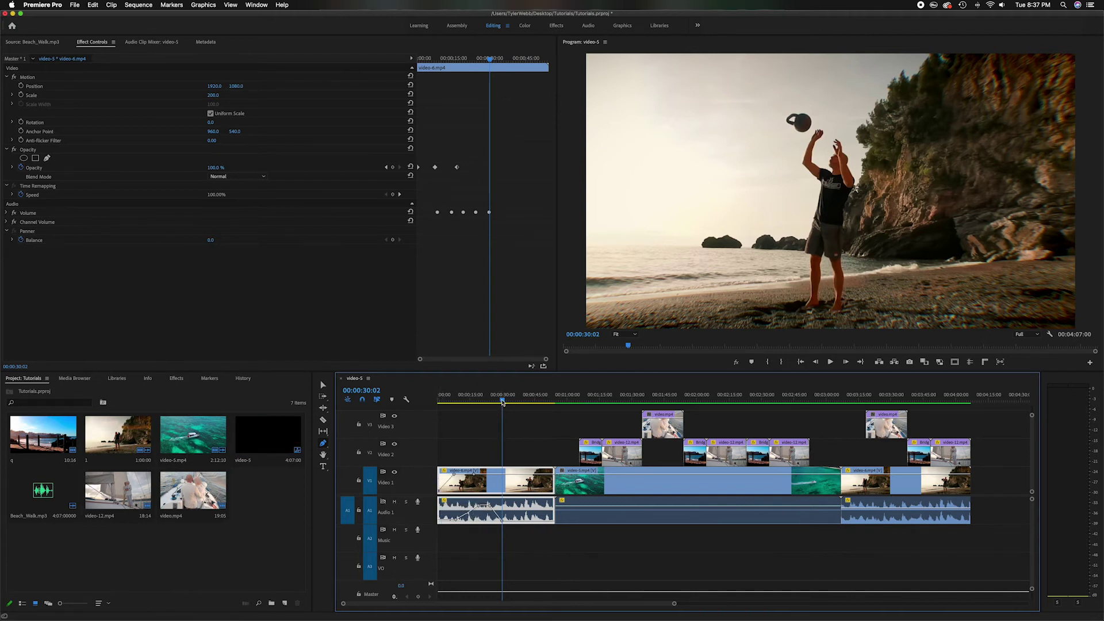
{"action": "left_click_drag", "start_coordinate": [502, 401], "coordinate": [424, 402]}
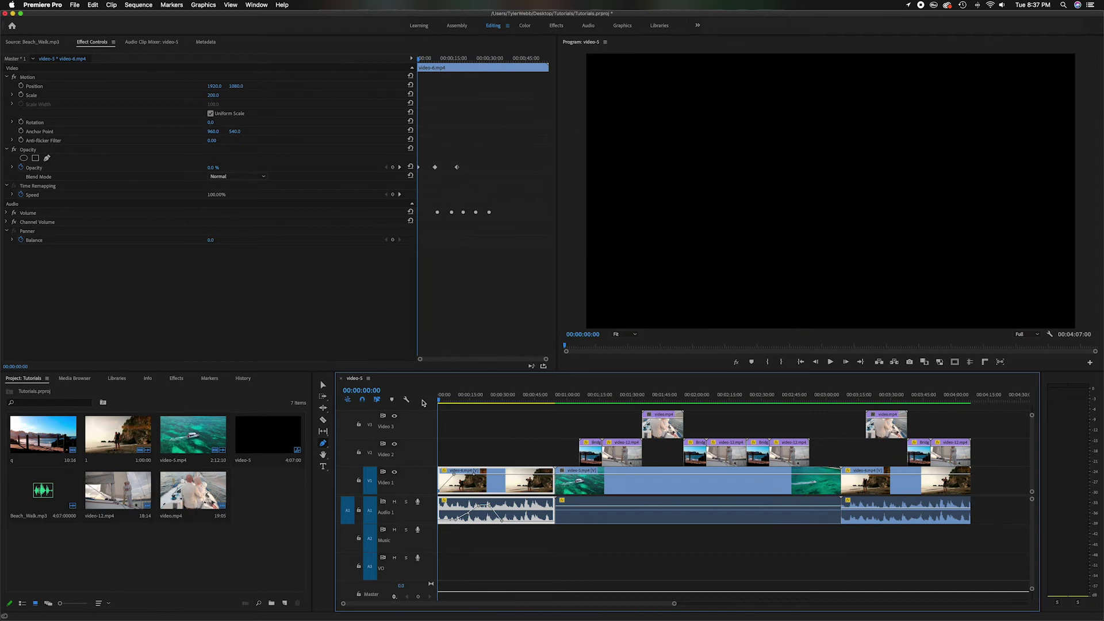
{"action": "key", "text": "space"}
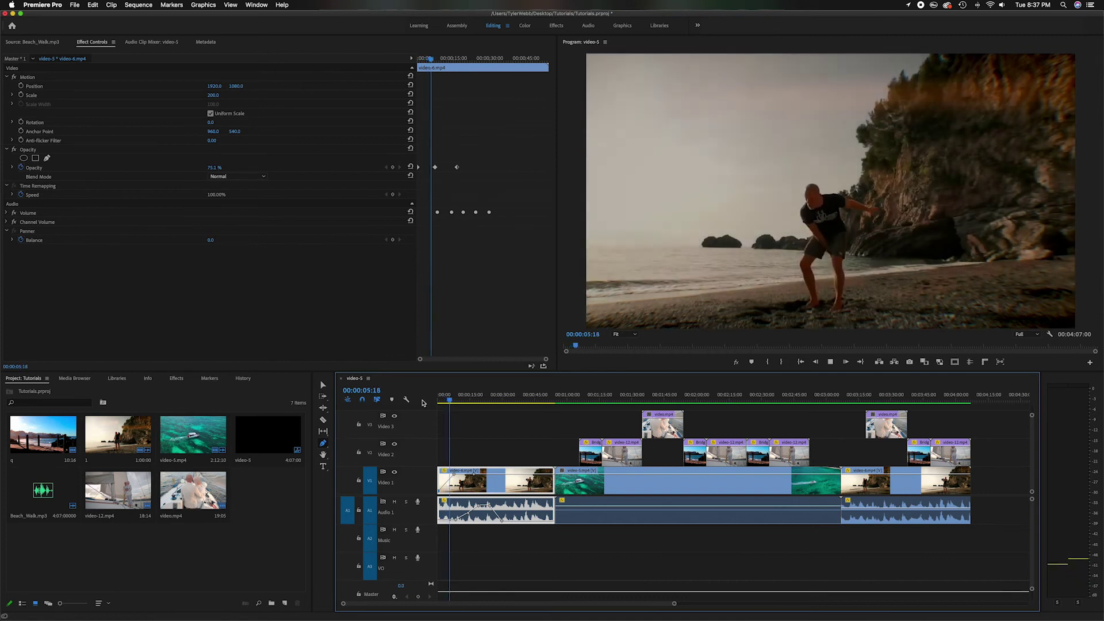
{"action": "key", "text": "space"}
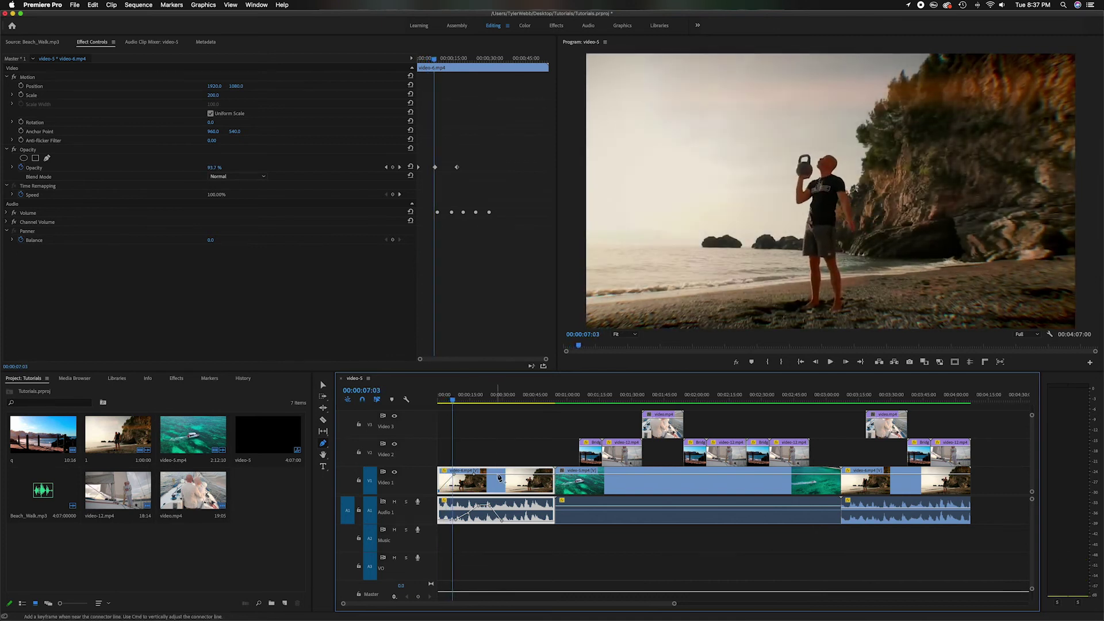
Step: Add three opacity keyframes near video-6's end for a fade-out to 13.5%, then preview it
{"action": "left_click", "coordinate": [500, 475]}
{"action": "left_click", "coordinate": [523, 475]}
{"action": "left_click", "coordinate": [547, 476]}
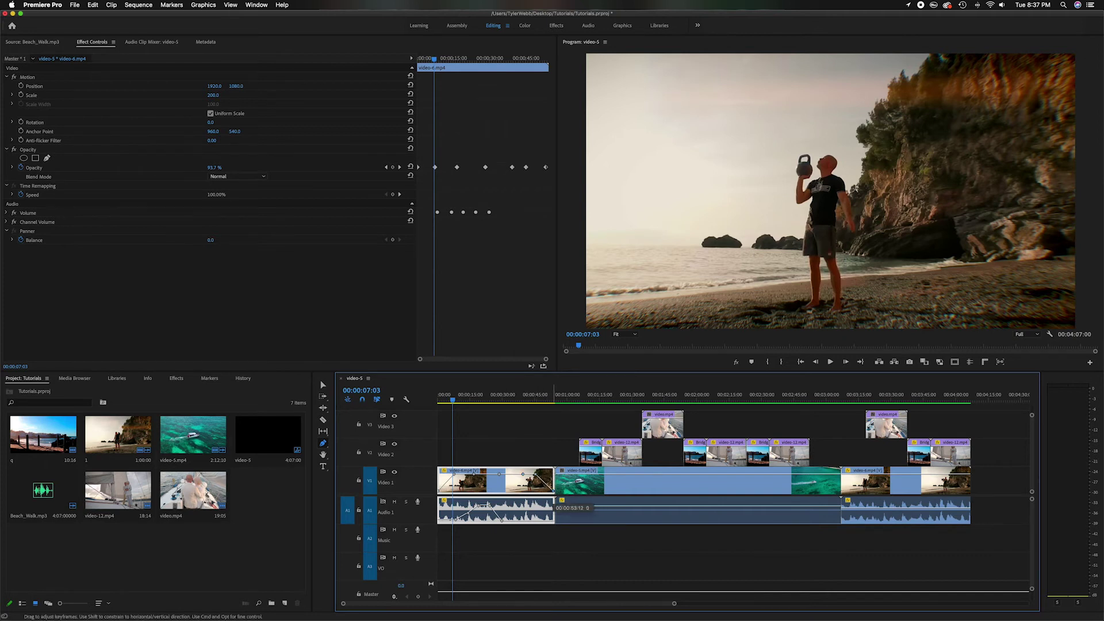
{"action": "left_click", "coordinate": [531, 401]}
{"action": "key", "text": "space"}
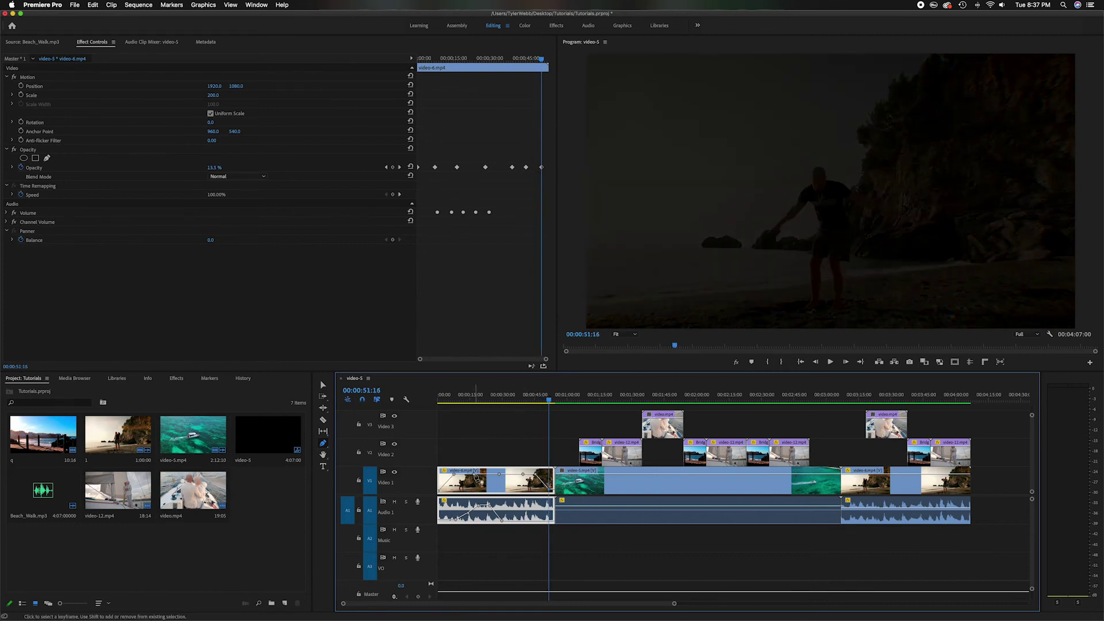
Step: Marquee-select and delete the Audio 1 volume keyframes, then the video-6 opacity keyframes
{"action": "left_click_drag", "start_coordinate": [475, 477], "coordinate": [480, 482]}
{"action": "left_click_drag", "start_coordinate": [451, 503], "coordinate": [522, 528]}
{"action": "key", "text": "Delete"}
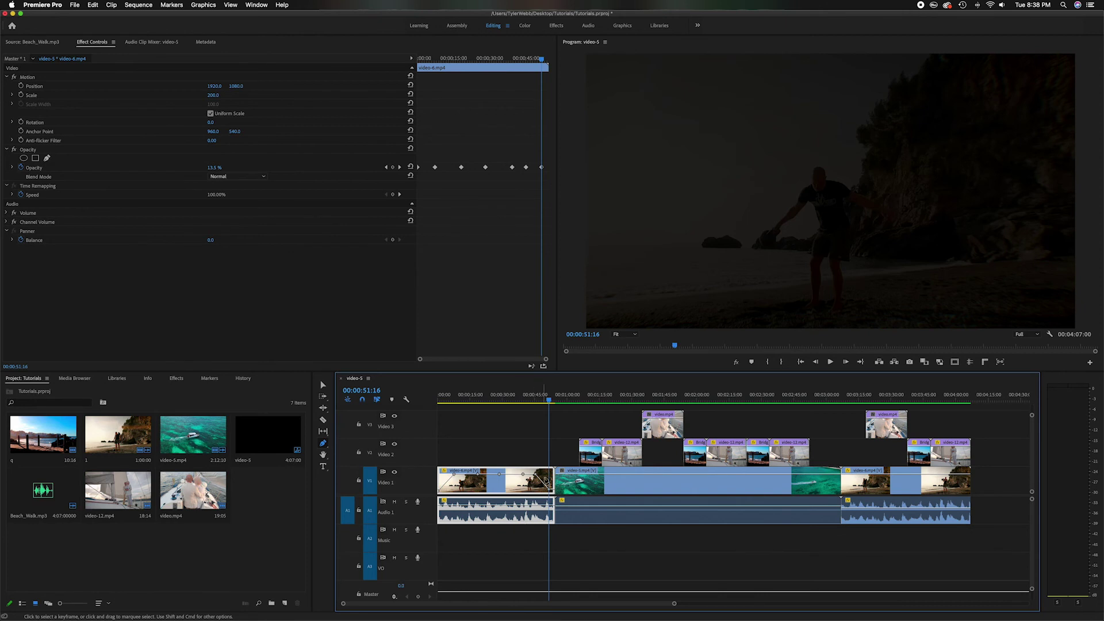
{"action": "left_click_drag", "start_coordinate": [553, 470], "coordinate": [434, 494]}
{"action": "key", "text": "Delete"}
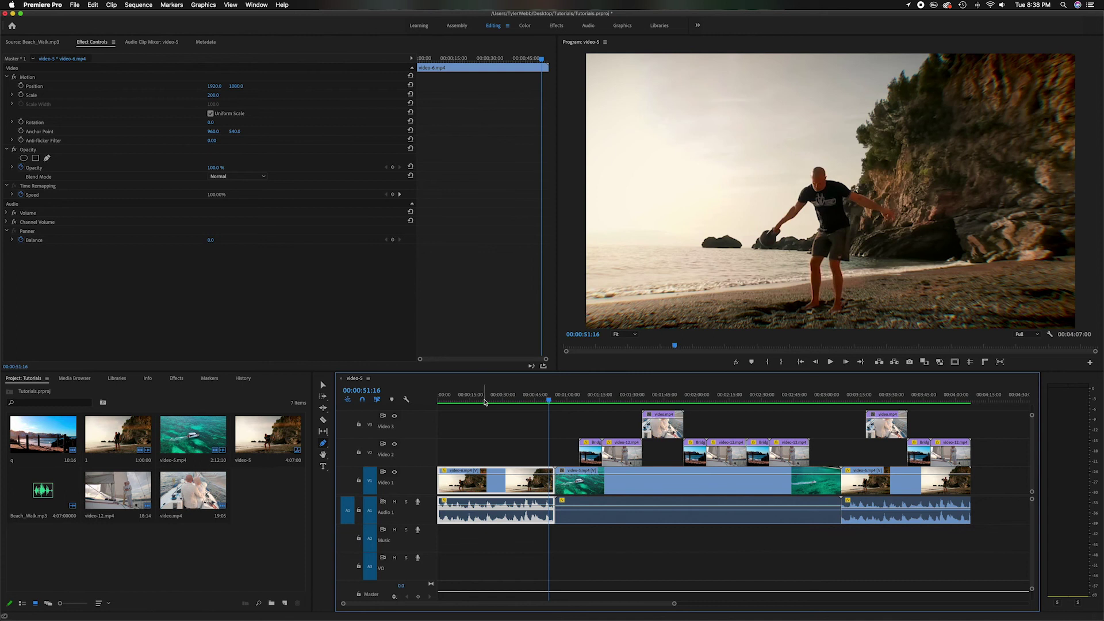
Step: Start a Pen shape in the Program monitor with a curved top and points down its right side
{"action": "left_click", "coordinate": [323, 446]}
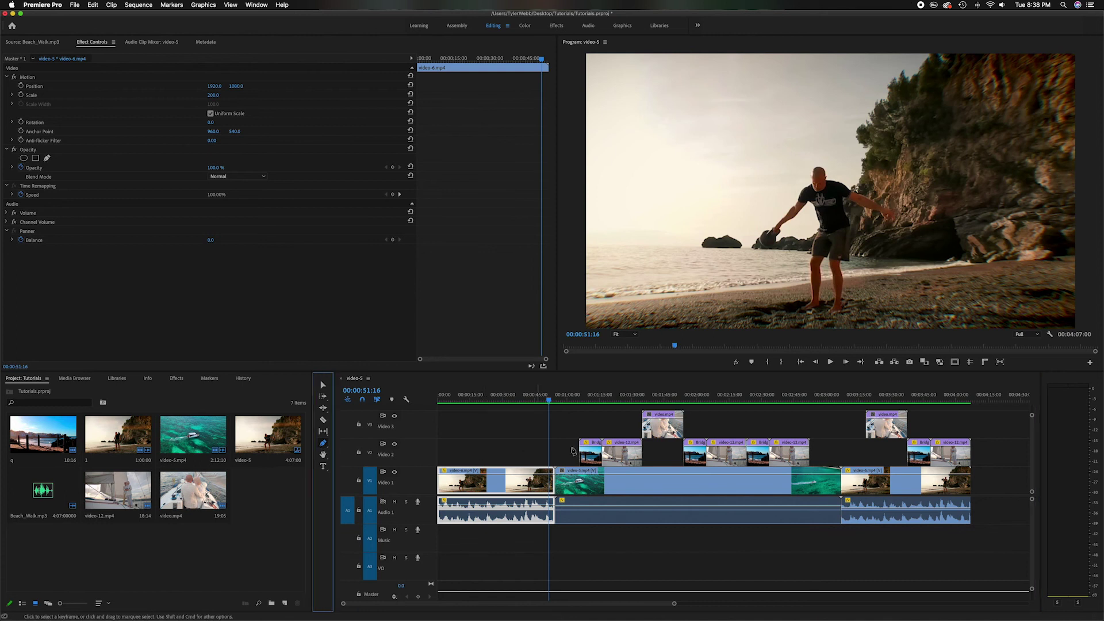
{"action": "left_click", "coordinate": [708, 142]}
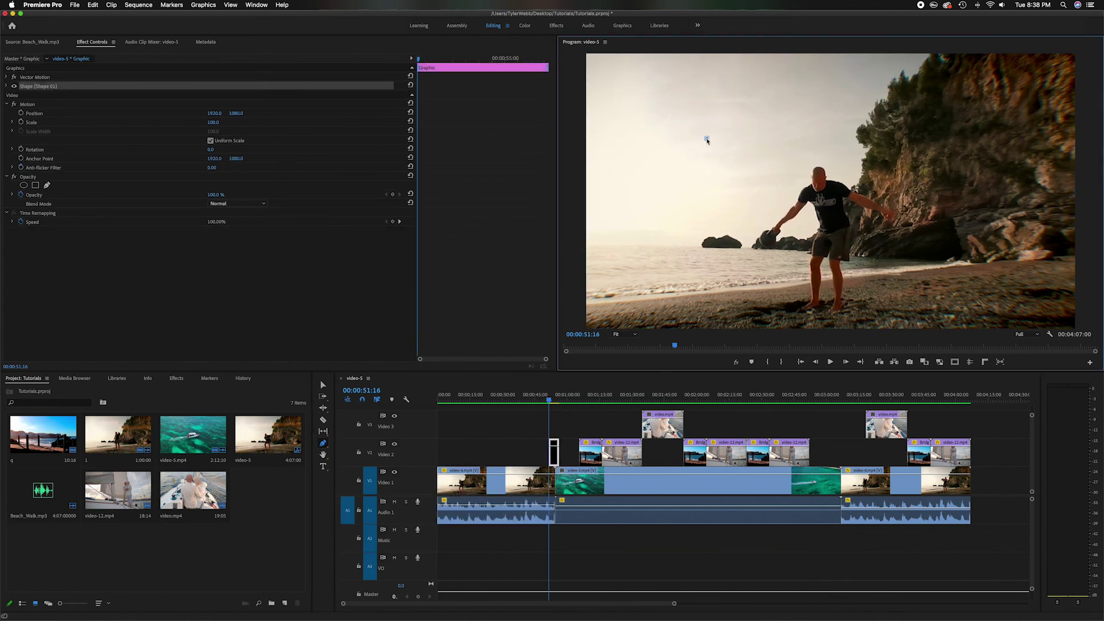
{"action": "left_click_drag", "start_coordinate": [708, 141], "coordinate": [830, 145]}
{"action": "left_click", "coordinate": [862, 165]}
{"action": "left_click", "coordinate": [884, 208]}
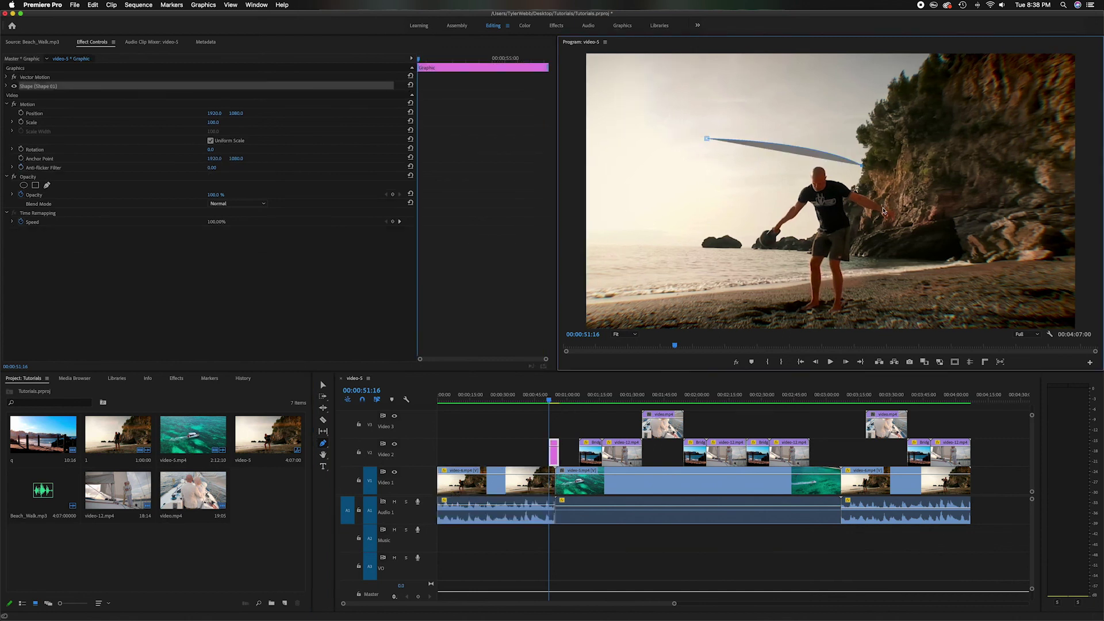
{"action": "left_click", "coordinate": [878, 244]}
{"action": "left_click", "coordinate": [849, 266]}
{"action": "left_click", "coordinate": [794, 272]}
{"action": "left_click", "coordinate": [749, 278]}
Step: Add anchor points along the shape's left side, undo the drawing, and move the playhead to 00:00:32:04
{"action": "left_click", "coordinate": [680, 273]}
{"action": "left_click", "coordinate": [667, 268]}
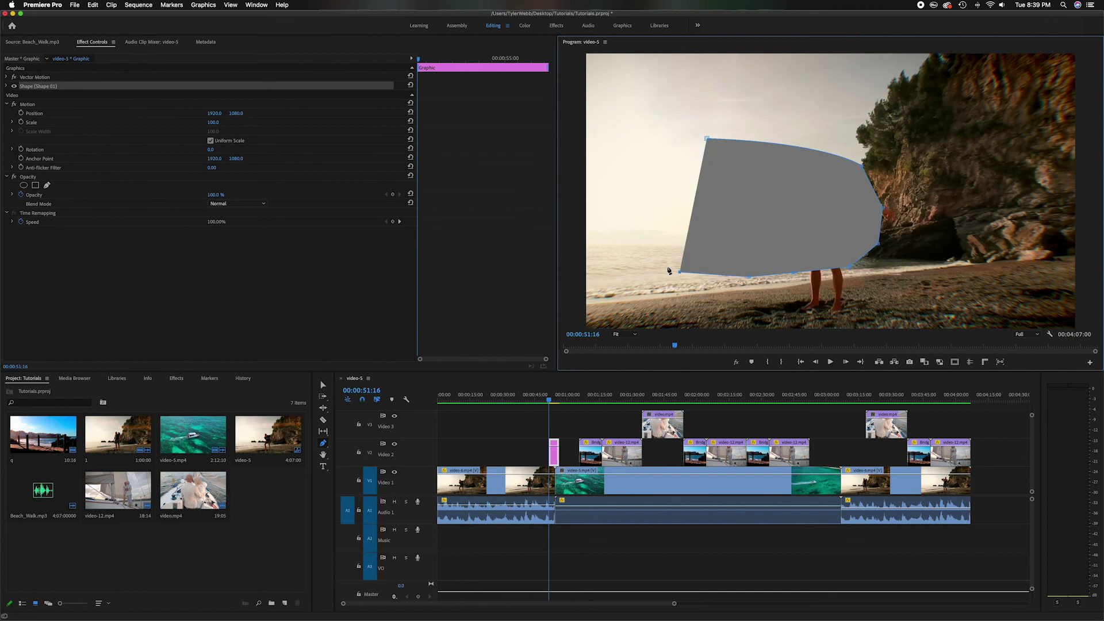
{"action": "left_click", "coordinate": [642, 243]}
{"action": "left_click", "coordinate": [642, 199]}
{"action": "left_click", "coordinate": [642, 164]}
{"action": "left_click", "coordinate": [652, 153]}
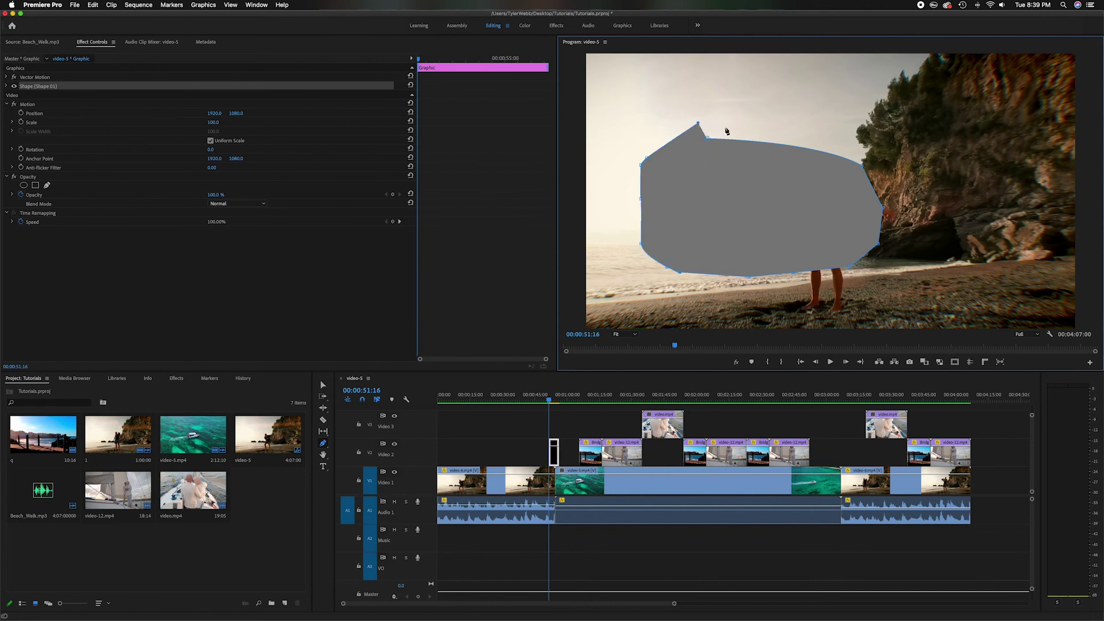
{"action": "key", "text": "super+z"}
{"action": "key", "text": "super+z"}
{"action": "key", "text": "super+z"}
{"action": "key", "text": "super+z"}
{"action": "key", "text": "super+z"}
{"action": "key", "text": "super+z"}
{"action": "key", "text": "super+z"}
{"action": "key", "text": "super+z"}
{"action": "key", "text": "super+z"}
{"action": "key", "text": "super+z"}
{"action": "key", "text": "super+z"}
{"action": "key", "text": "super+z"}
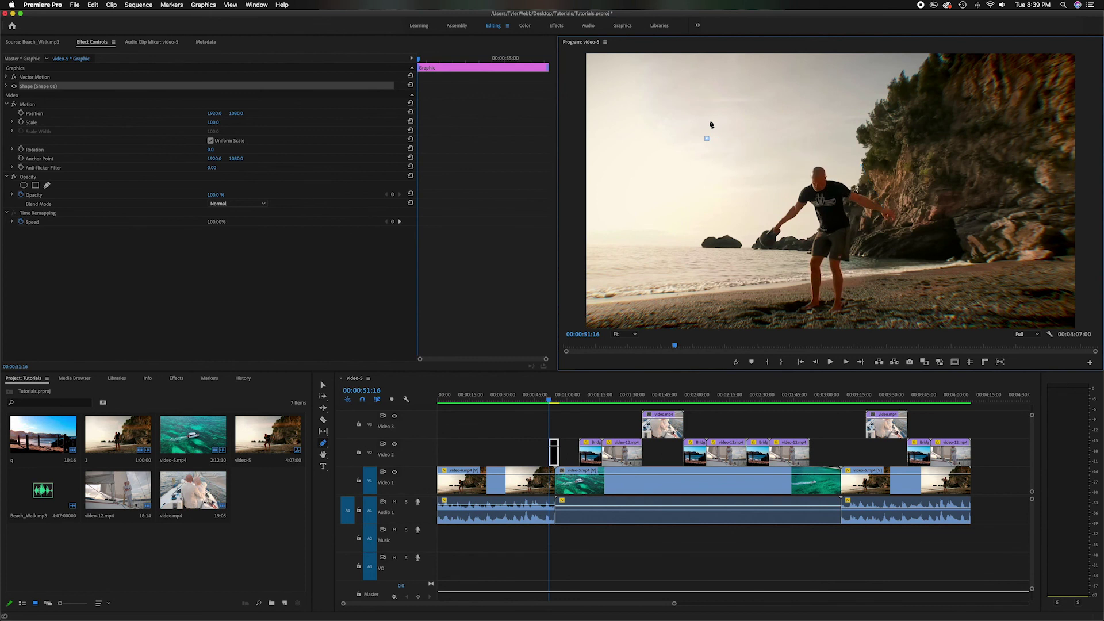
{"action": "left_click", "coordinate": [508, 401]}
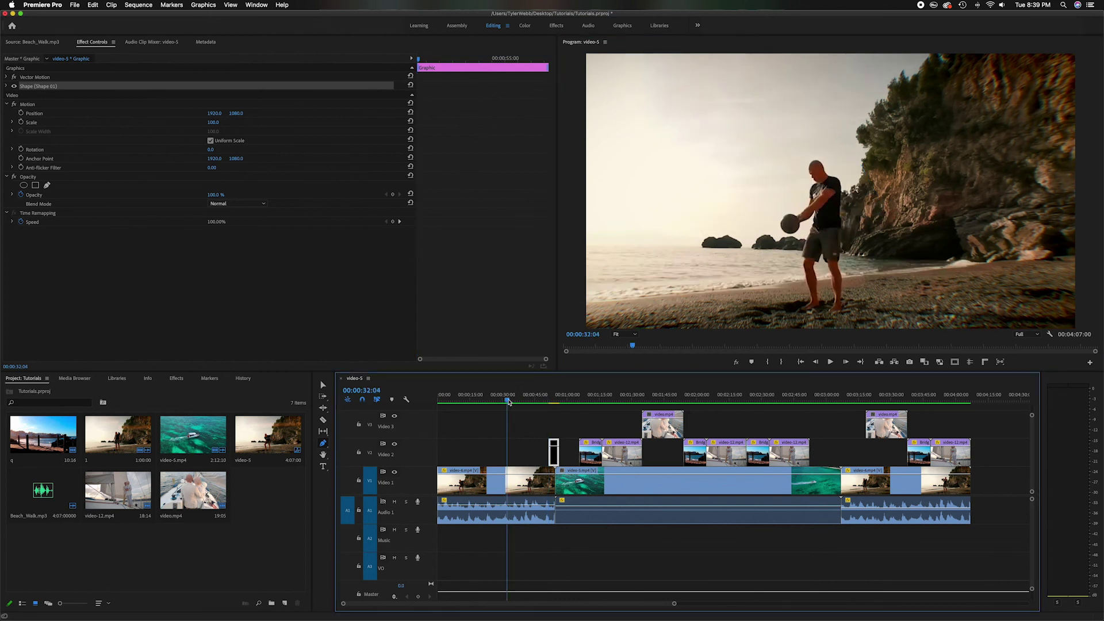